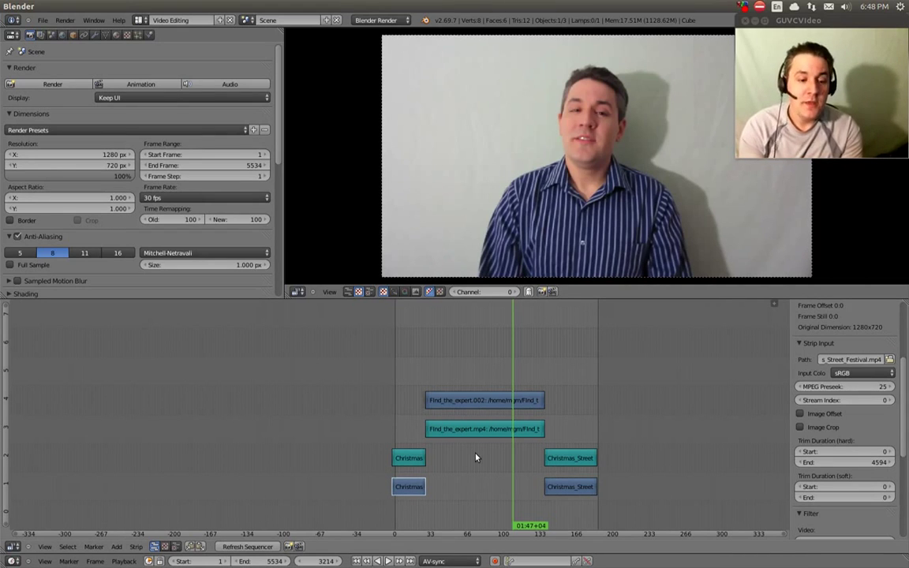
right_click(462, 400)
right_click(432, 430)
right_click(415, 489)
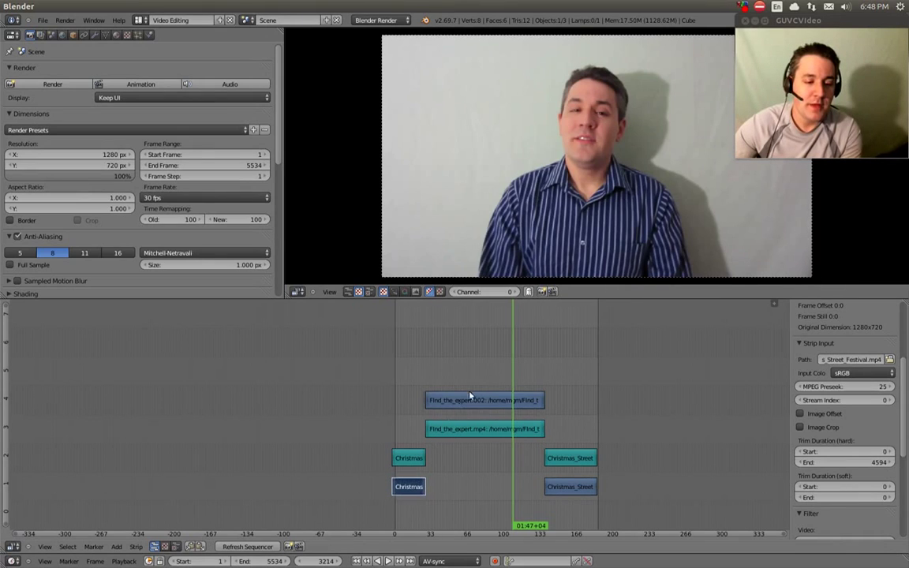
right_click(473, 401)
right_click(416, 486)
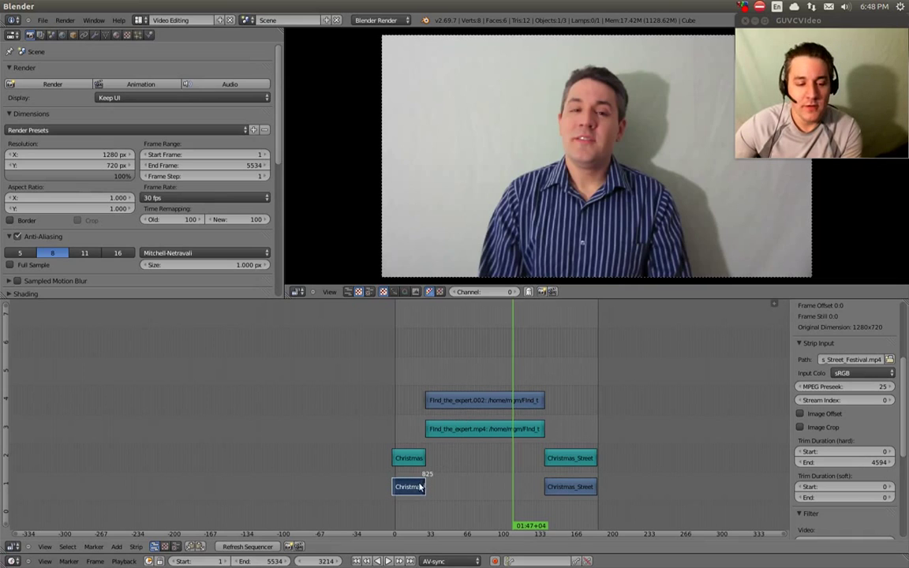
right_click(451, 400)
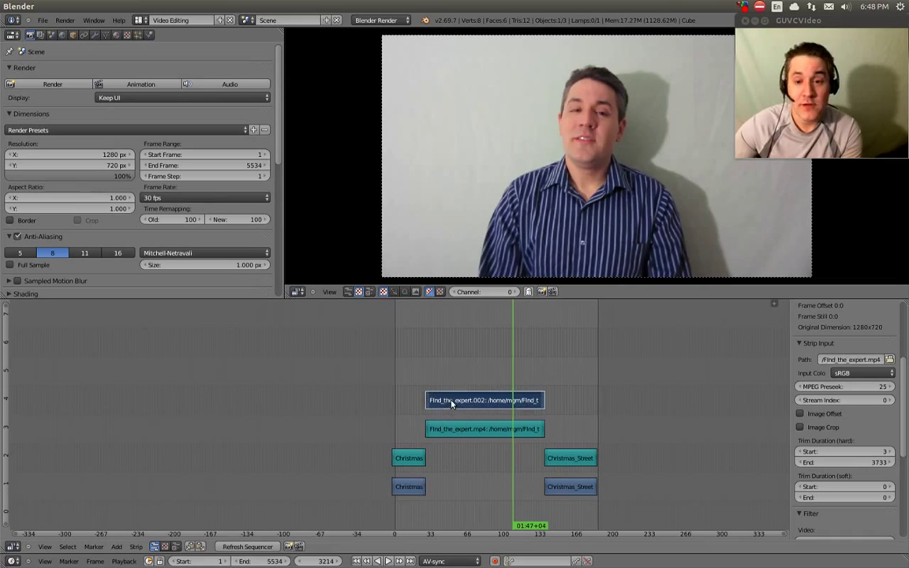
Set the MPEG Preseek of the first Christmas movie strip on channel 1 to 50
right_click(409, 486)
scroll(904, 411, down, 2)
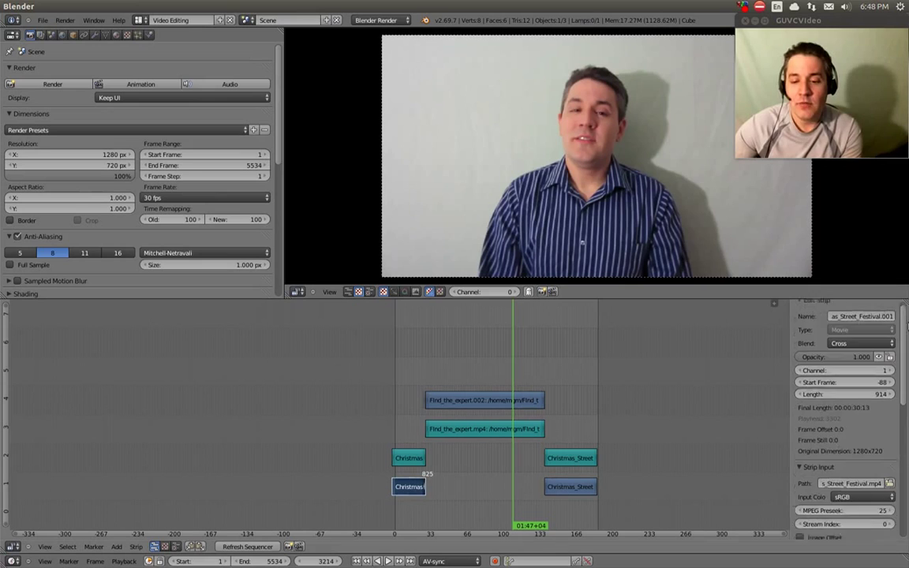
scroll(905, 398, up, 3)
scroll(906, 391, down, 3)
scroll(907, 383, up, 2)
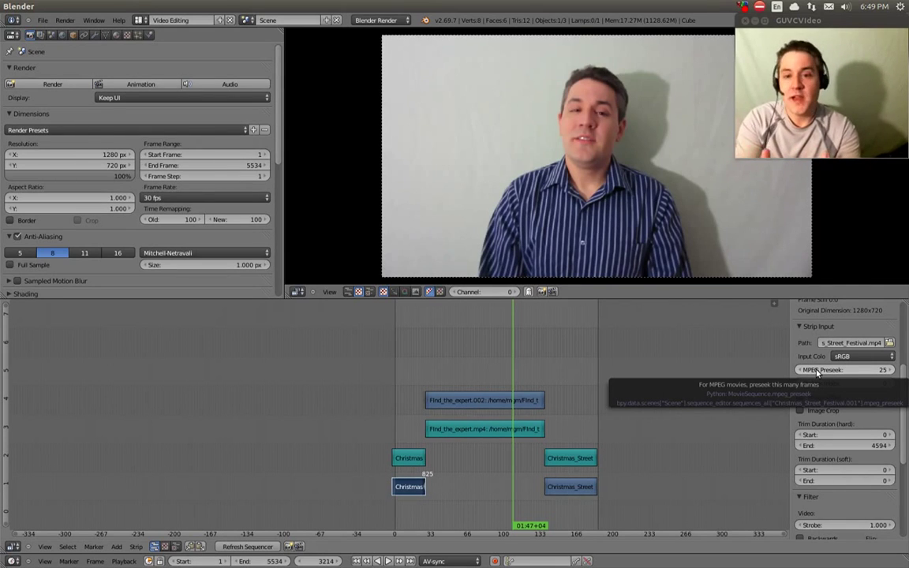
drag(818, 374, 907, 375)
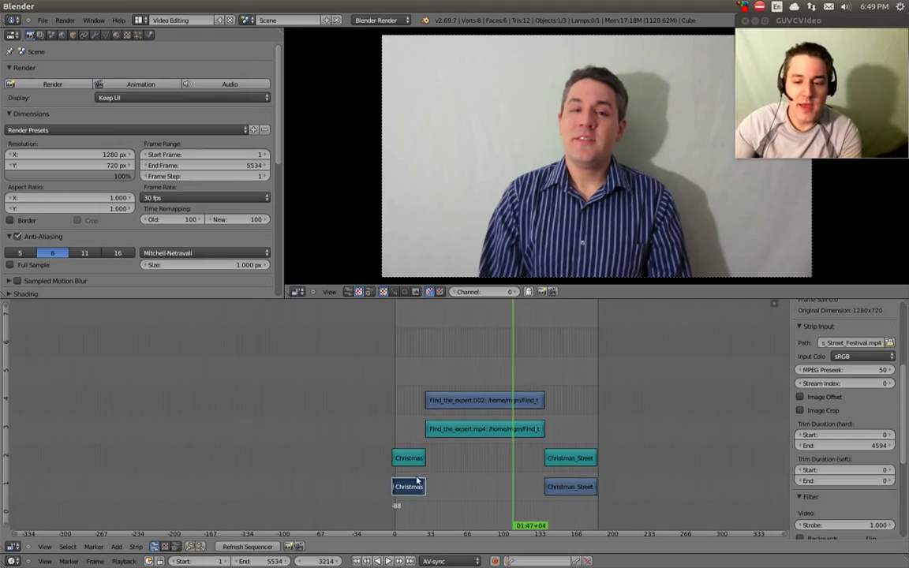
Set the MPEG Preseek of the Find_the_expert.002 and last Christmas_Street movie strips to 50, and refresh the sequencer
right_click(514, 403)
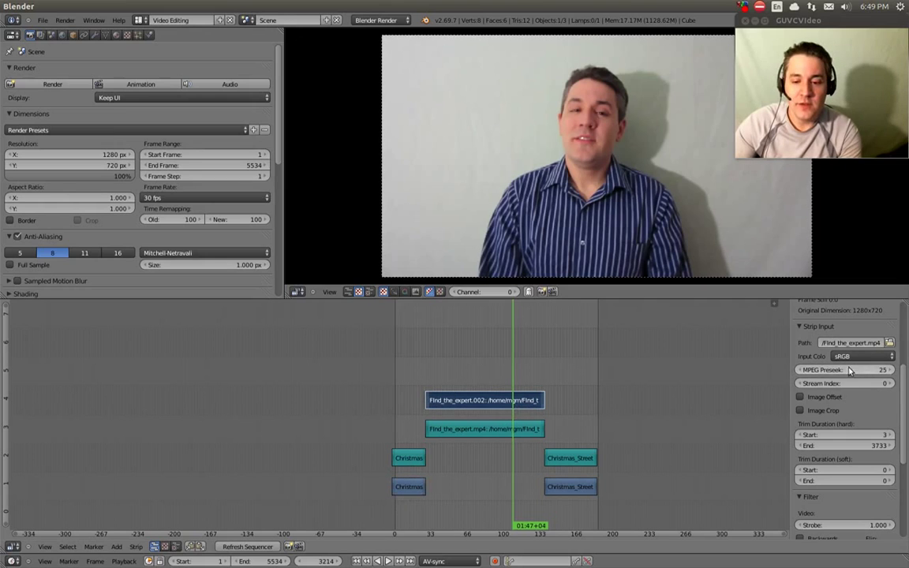
drag(839, 370, 844, 383)
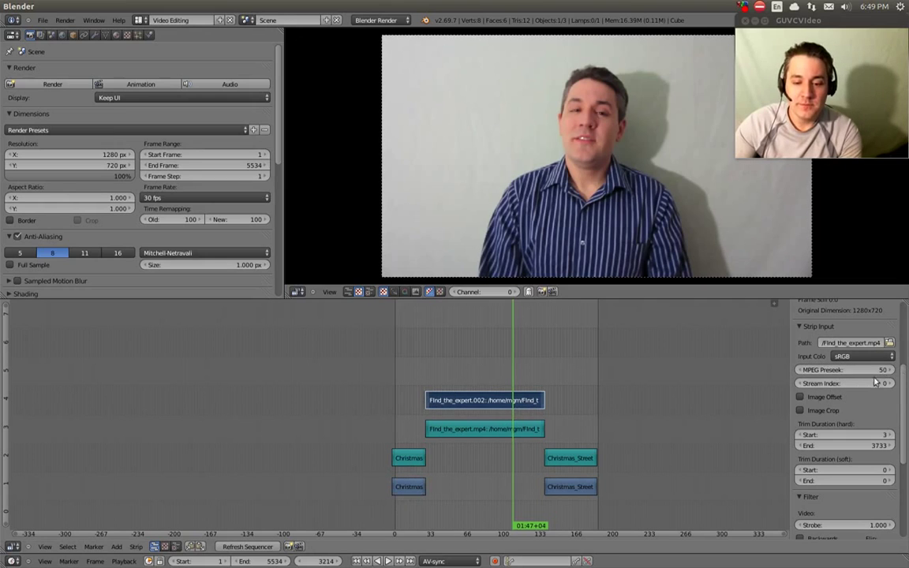
right_click(575, 486)
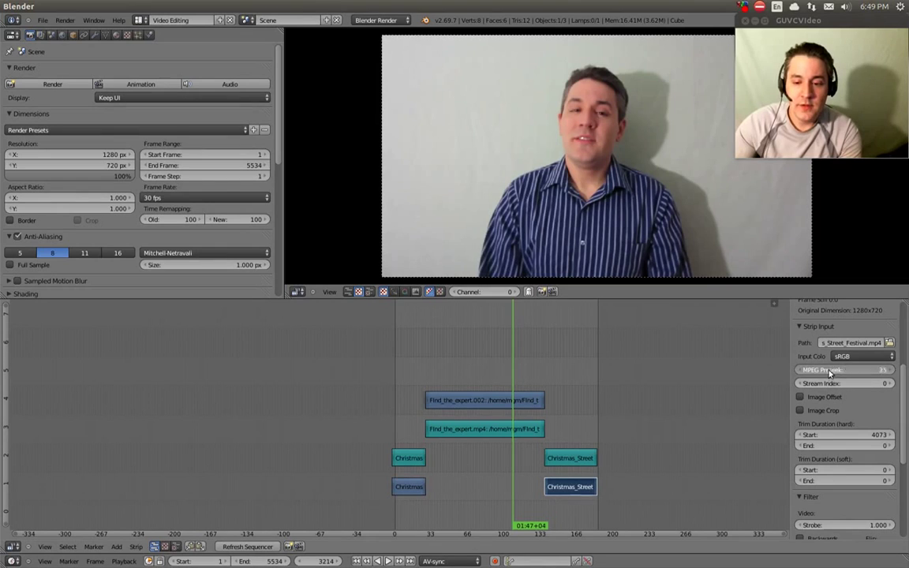
drag(836, 369, 906, 370)
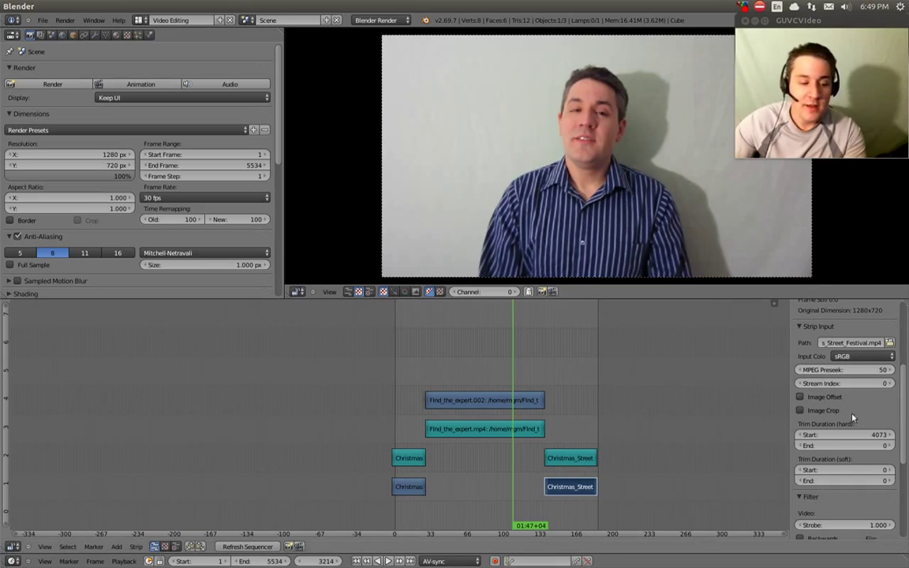
click(237, 547)
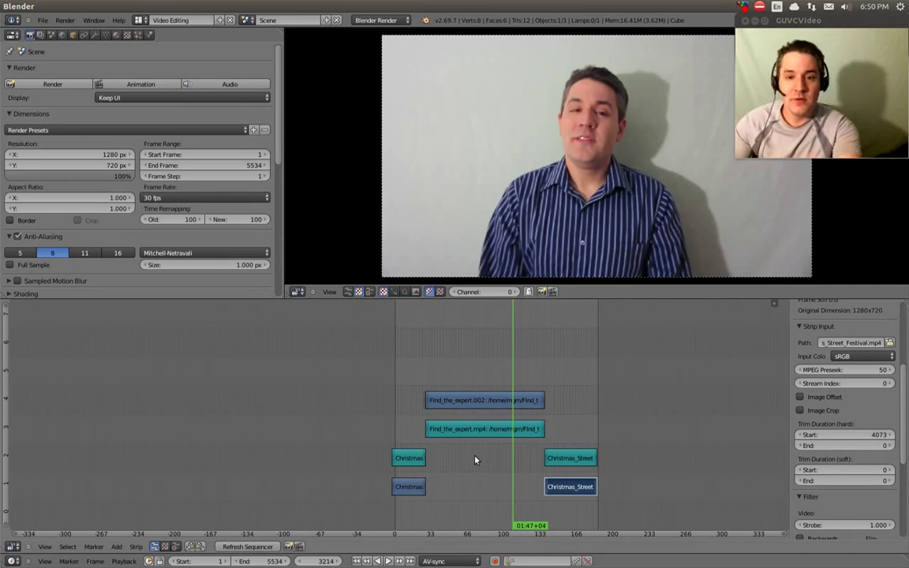
click(251, 547)
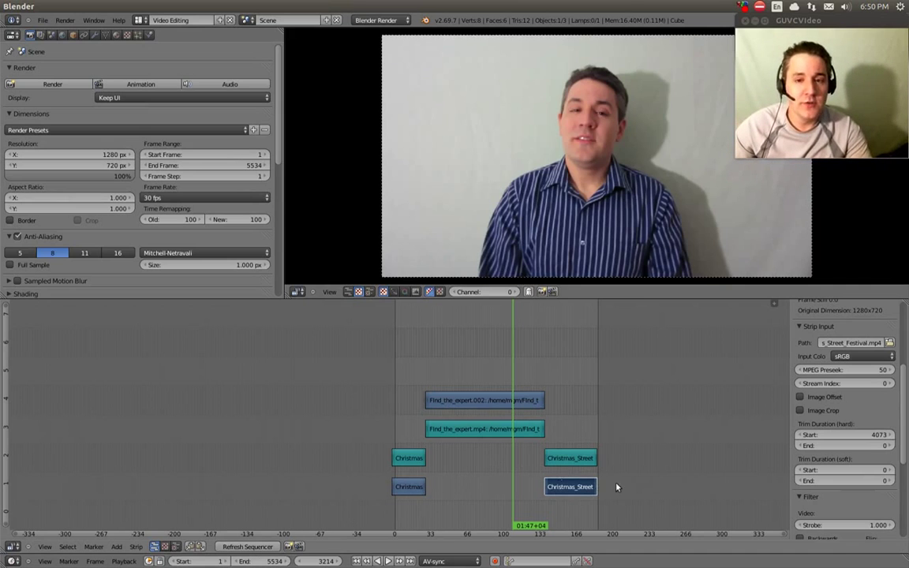
Adjust the sequencer's memory cache limit to about 12000 in the system preferences, and save the user settings
click(44, 21)
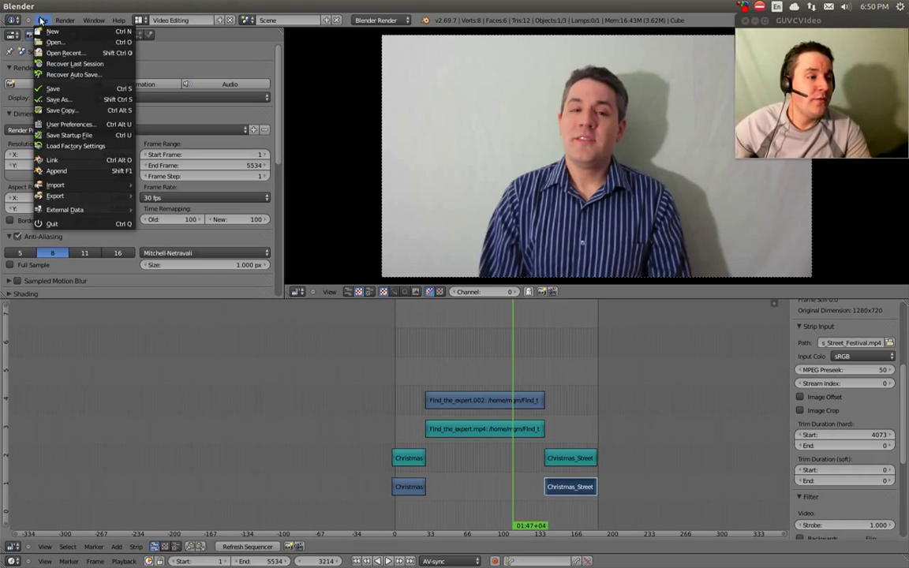
click(65, 125)
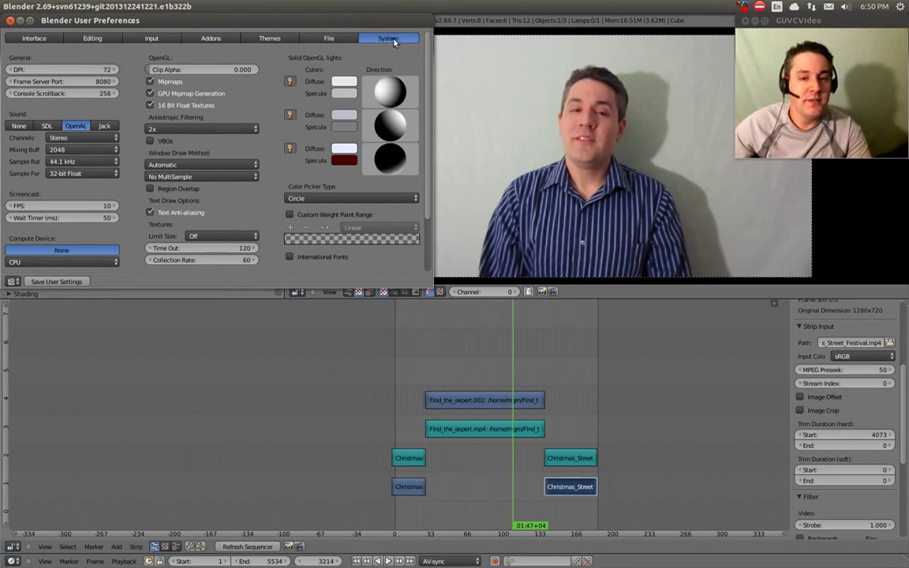
scroll(430, 63, down, 3)
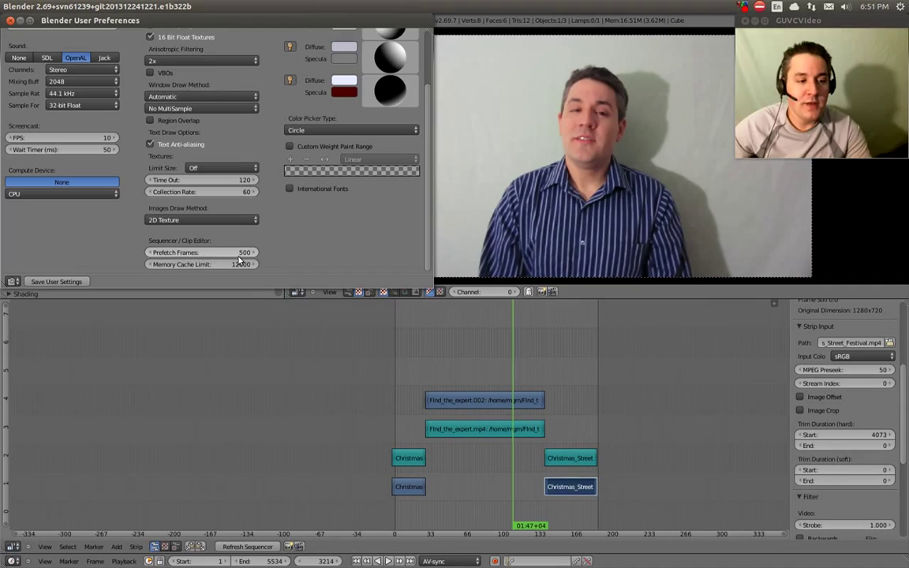
drag(223, 258, 300, 263)
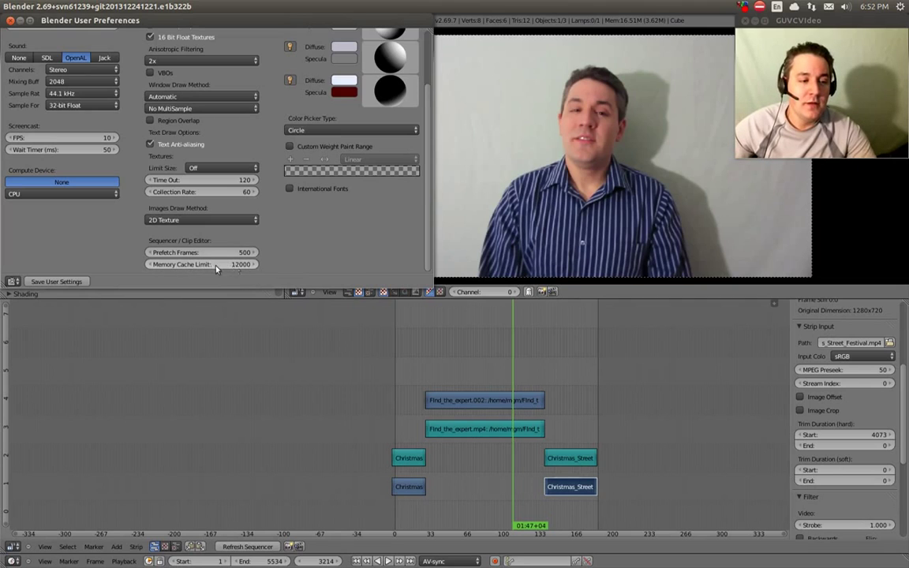
drag(236, 269, 149, 270)
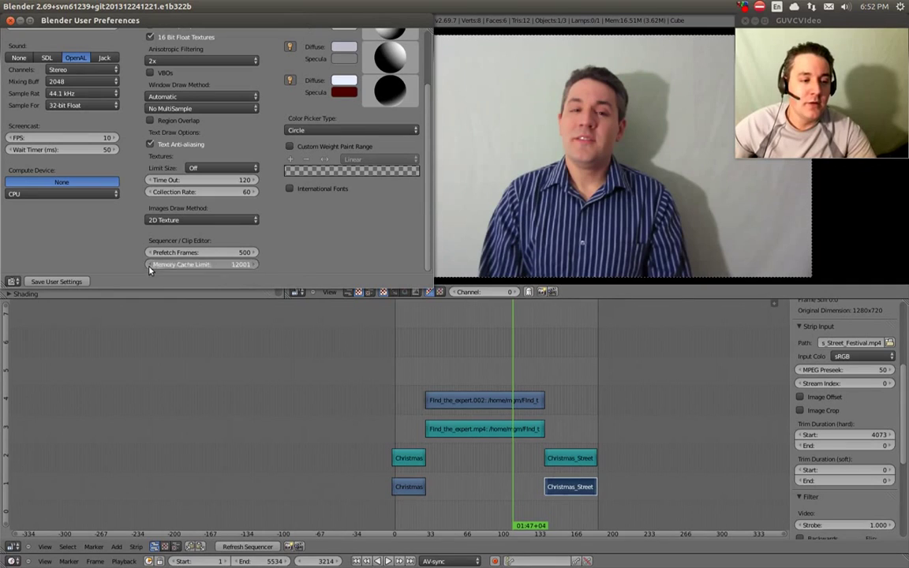
click(59, 282)
click(10, 20)
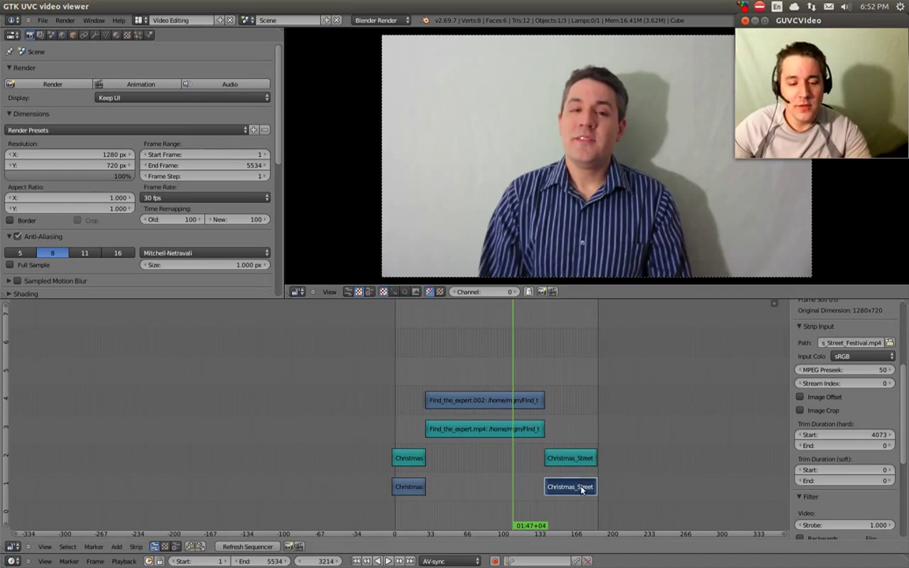
Select the last Christmas_Street and the Find_the_expert audio and movie strips one by one, and clear the selection
click(579, 459)
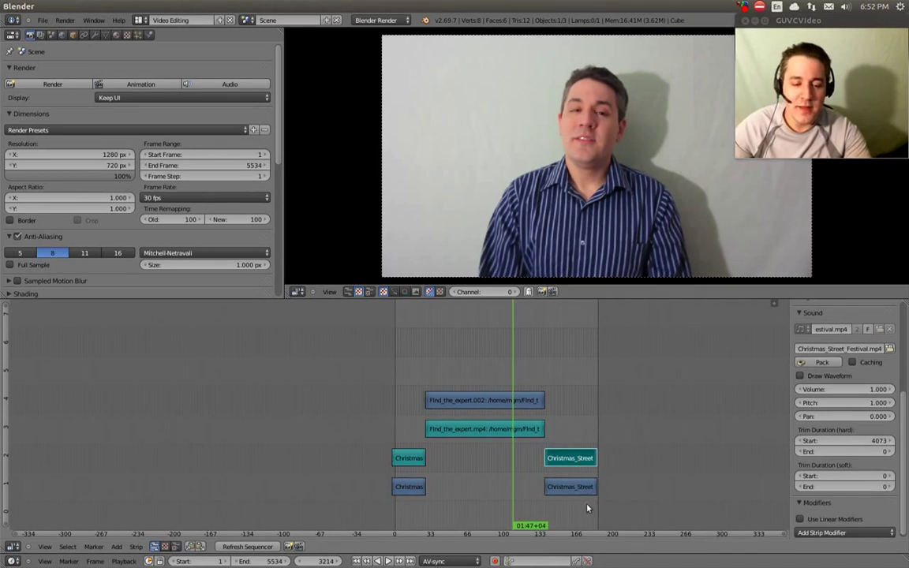
click(581, 489)
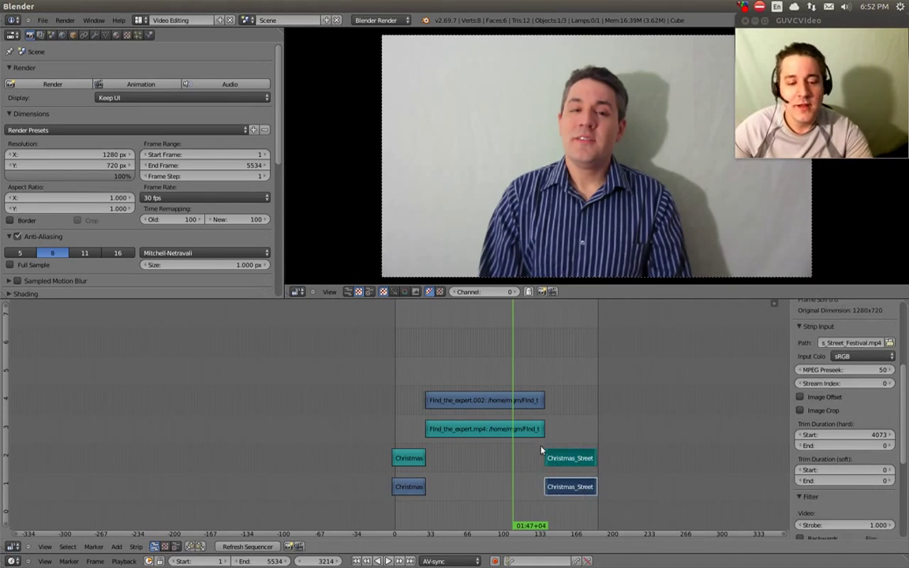
click(524, 429)
click(523, 403)
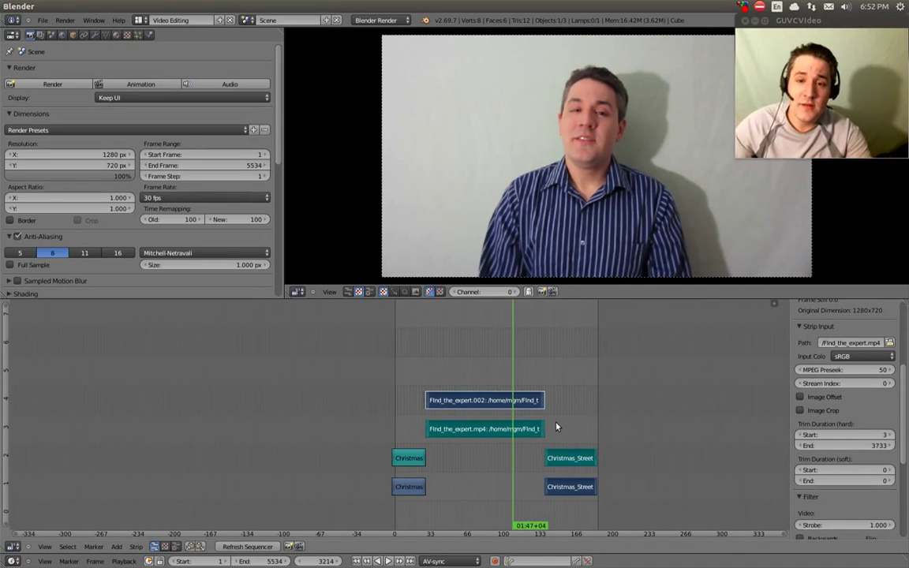
key(a)
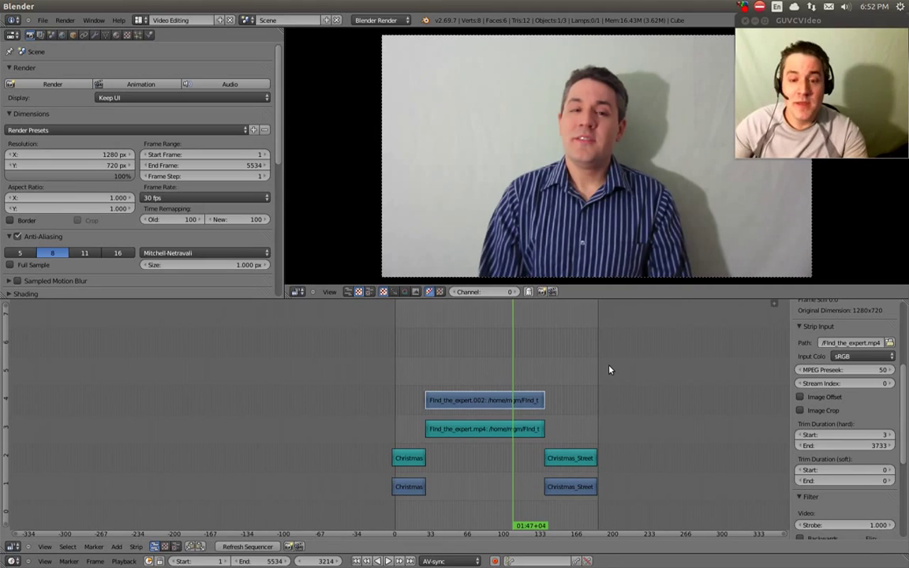
Box-select the Find_the_expert strips together with the last Christmas_Street audio and movie strips
key(b)
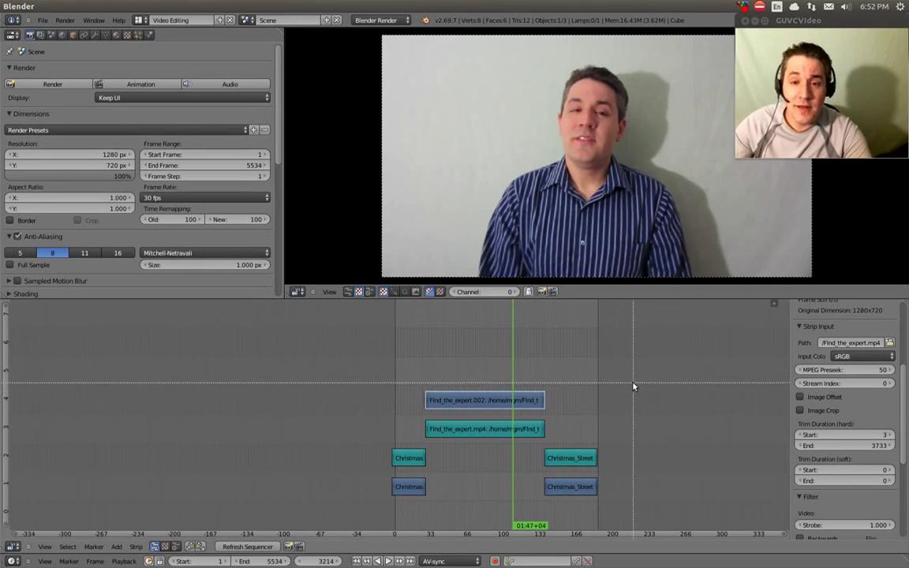
drag(612, 377, 519, 511)
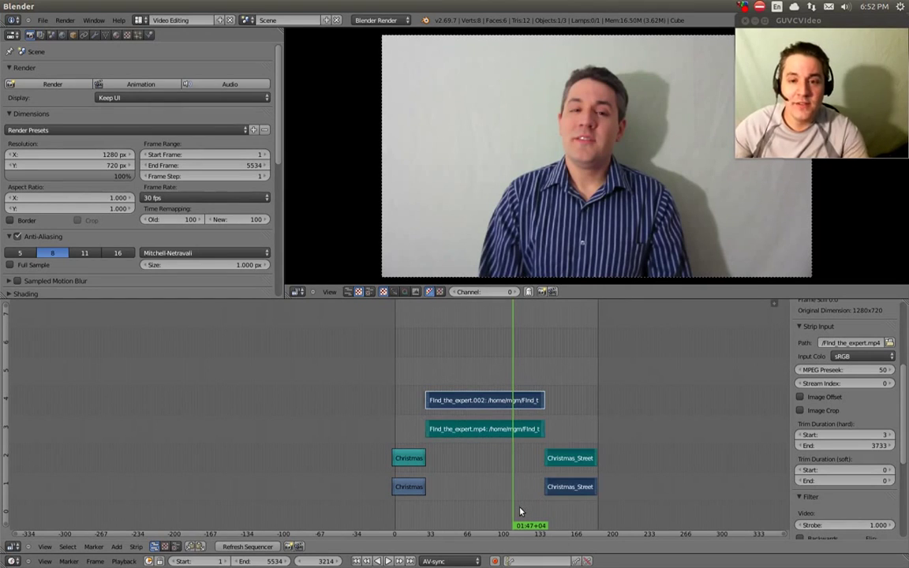